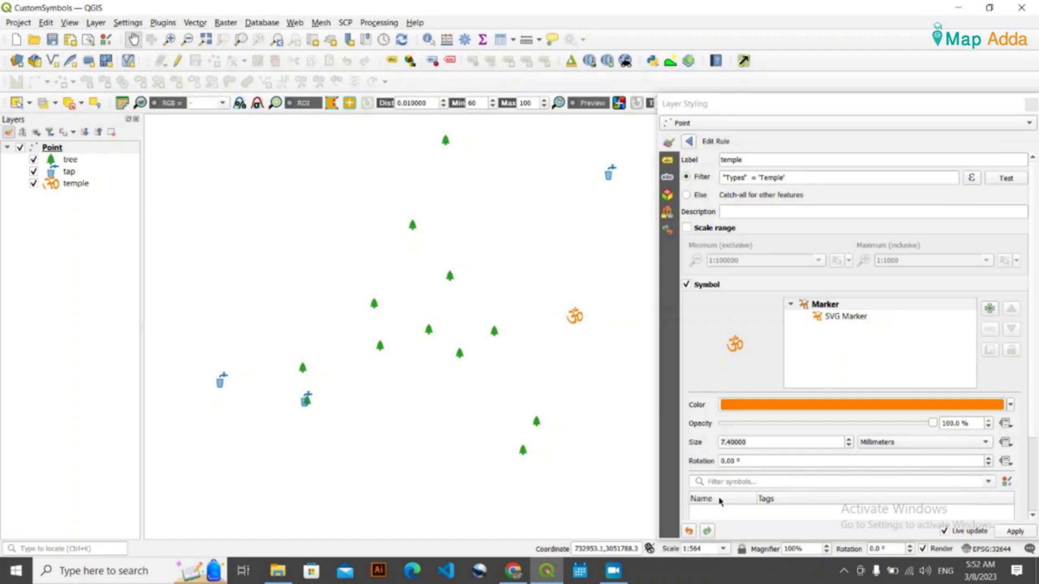
- Shift the map view slightly to the left
scroll(720, 501, down, 3)
scroll(748, 442, up, 3)
drag(528, 338, 497, 337)
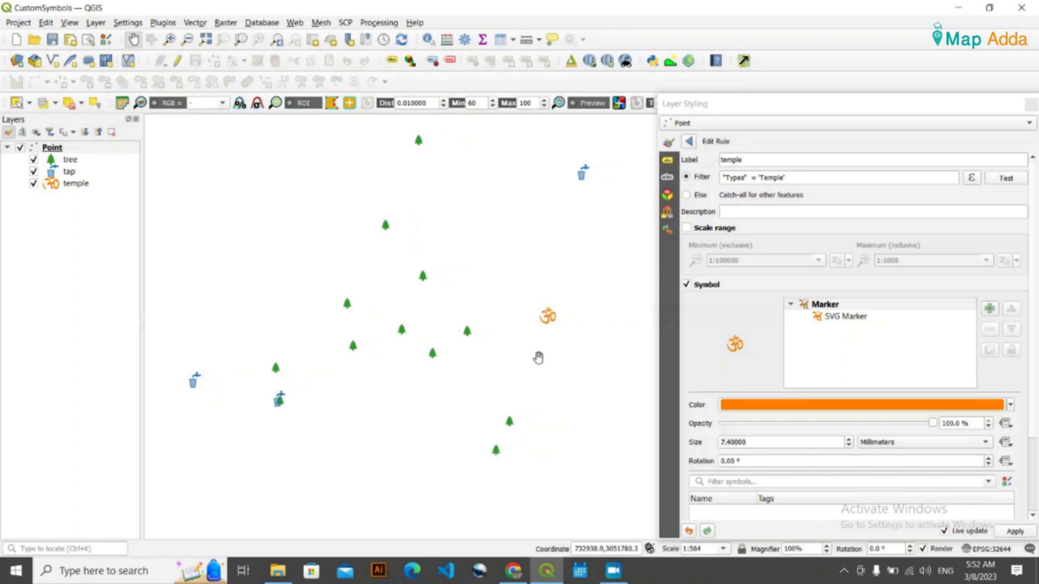
drag(563, 345, 531, 352)
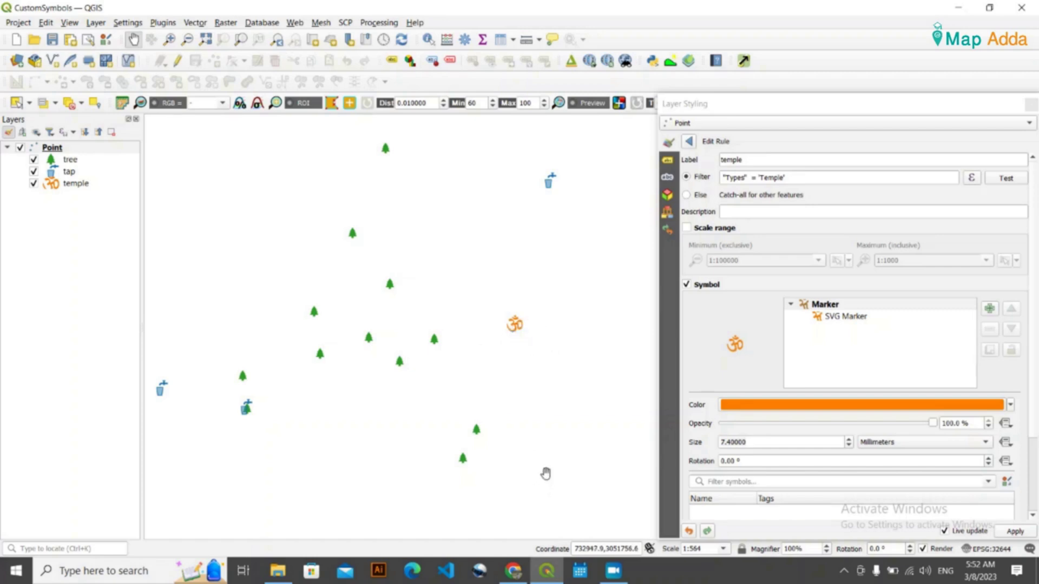
- Compare the Google Images results with the uxwing Hindu Temple icon page
click(519, 572)
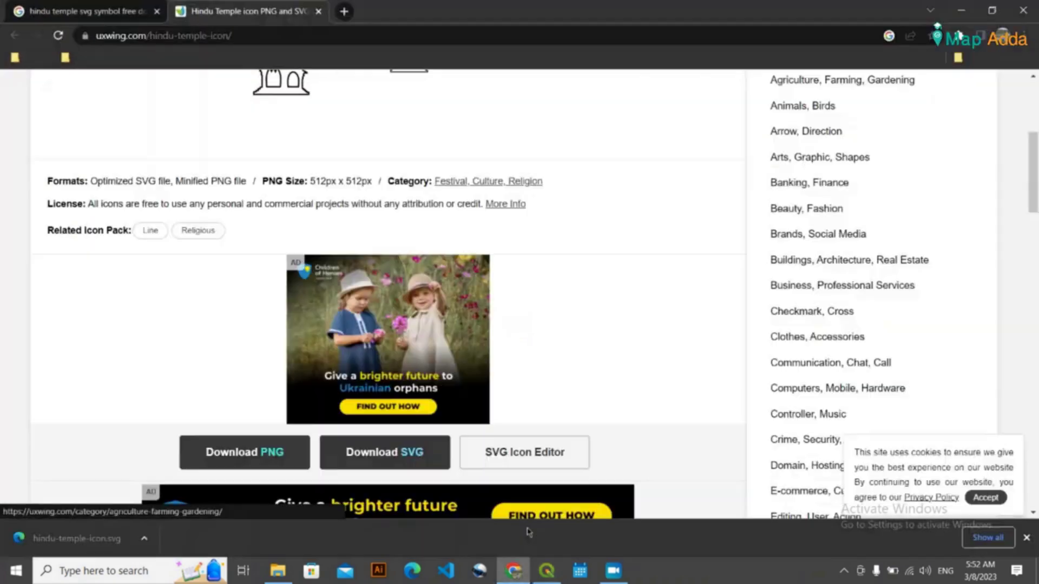
scroll(183, 271, up, 6)
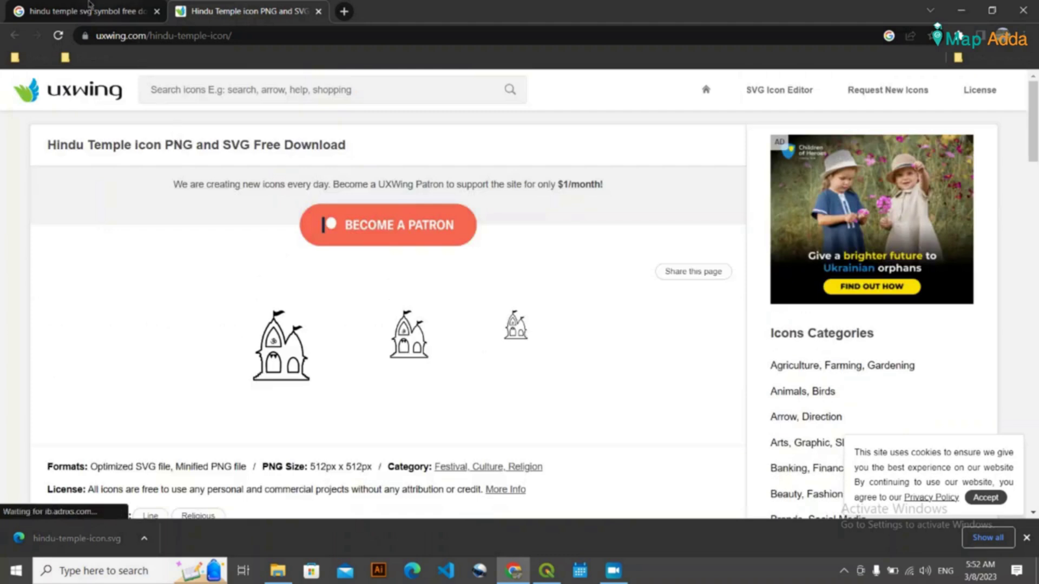
click(86, 11)
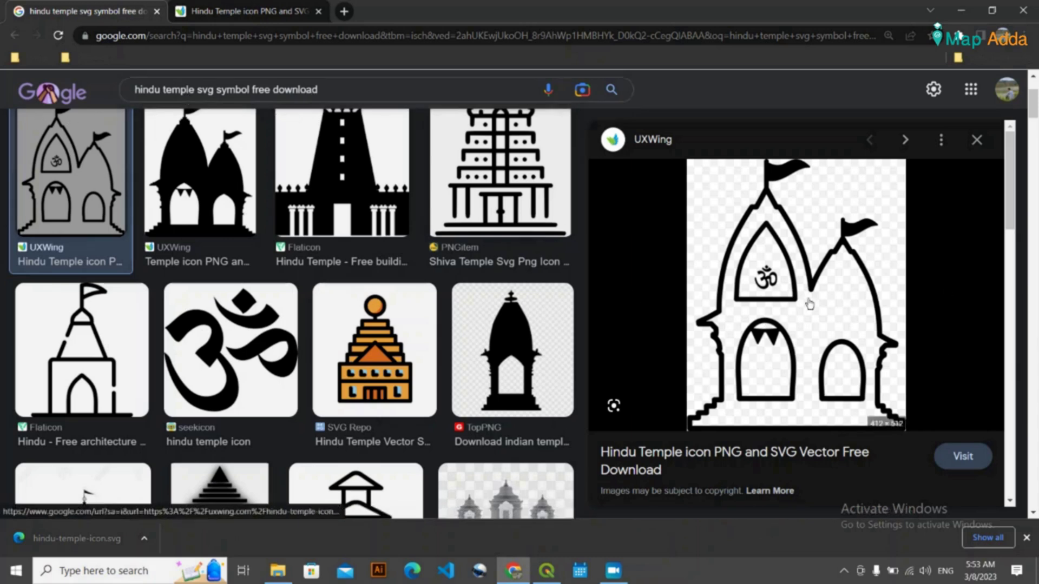
click(227, 11)
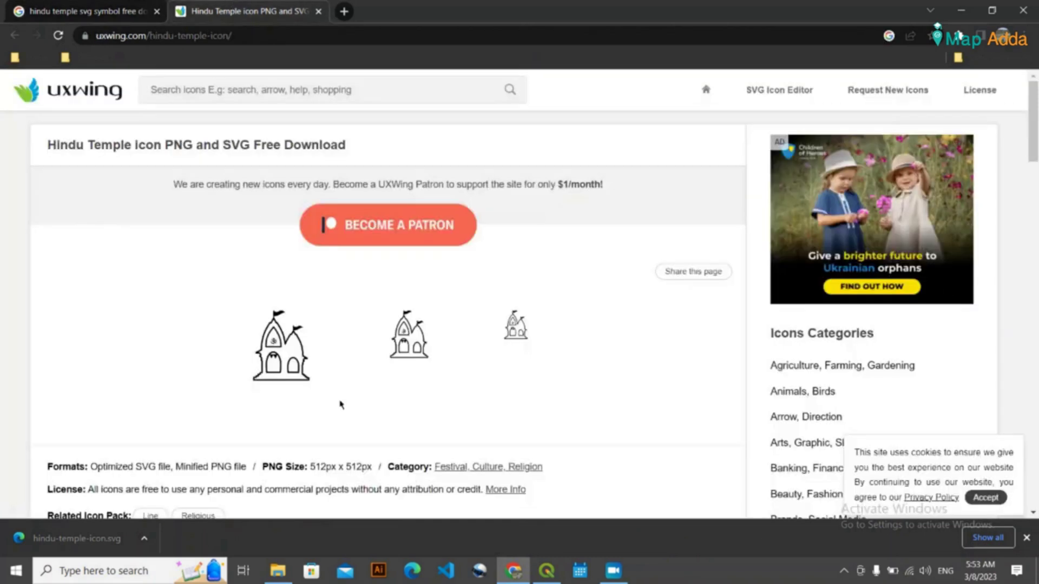
scroll(244, 287, down, 5)
scroll(246, 295, up, 5)
scroll(239, 308, down, 5)
scroll(231, 333, down, 3)
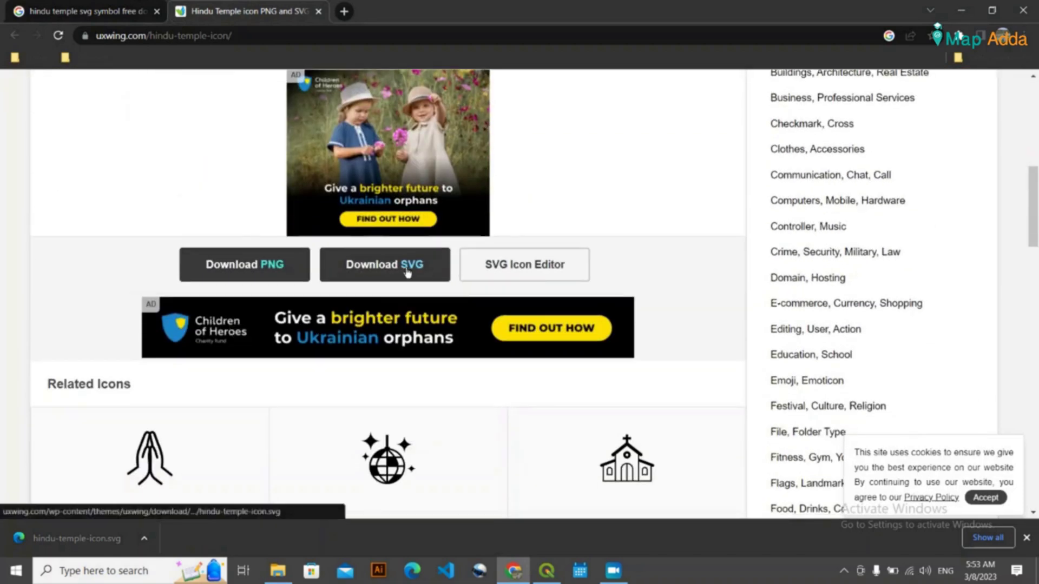
- Open the Downloads folder in File Explorer, then minimize it
click(277, 571)
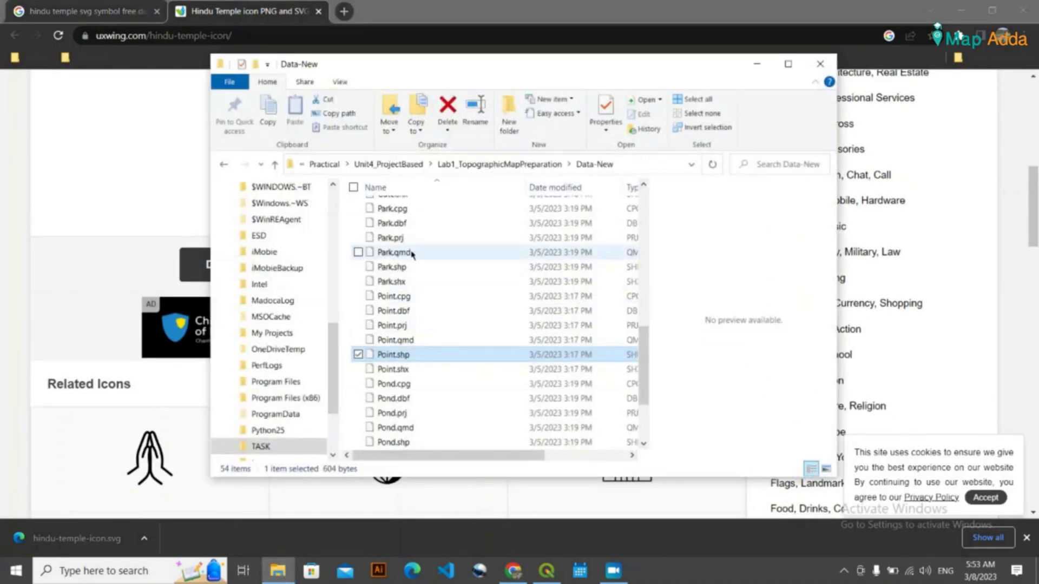
scroll(411, 261, up, 10)
scroll(255, 262, up, 6)
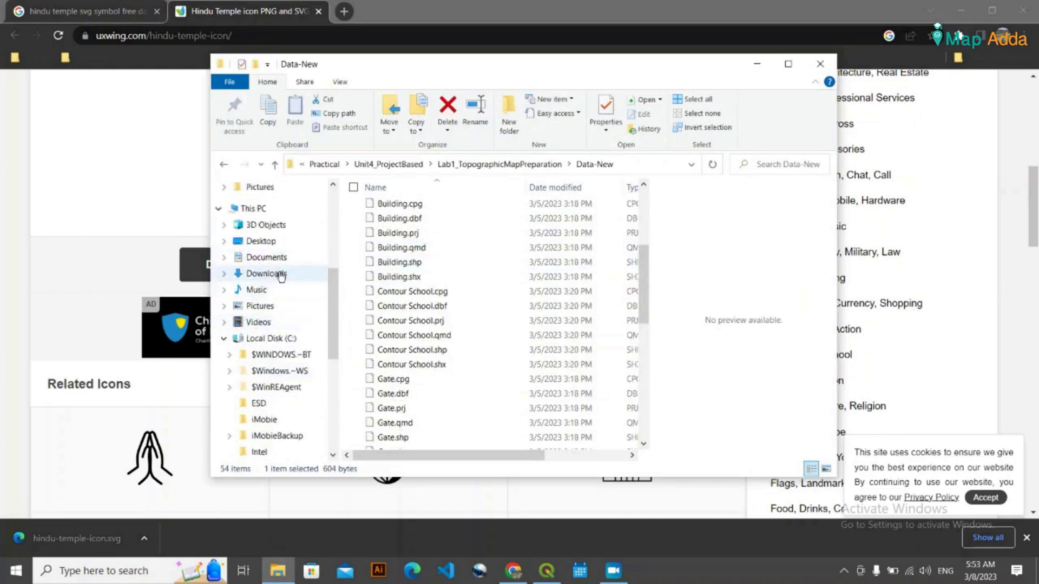
click(270, 274)
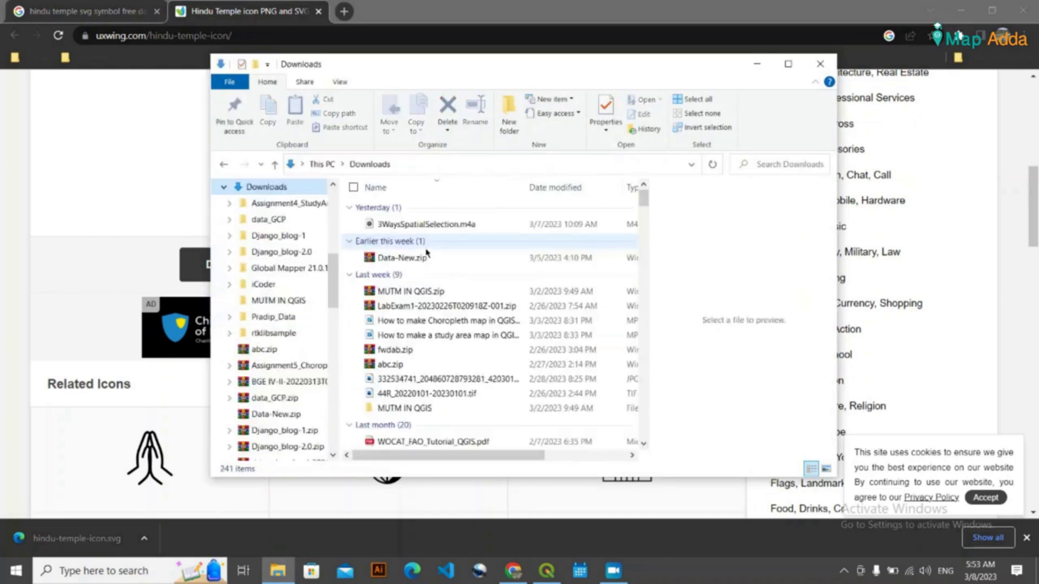
click(757, 64)
- Download the uxwing temple icon as hindu-temple-icon.svg and bring back File Explorer
scroll(174, 316, up, 10)
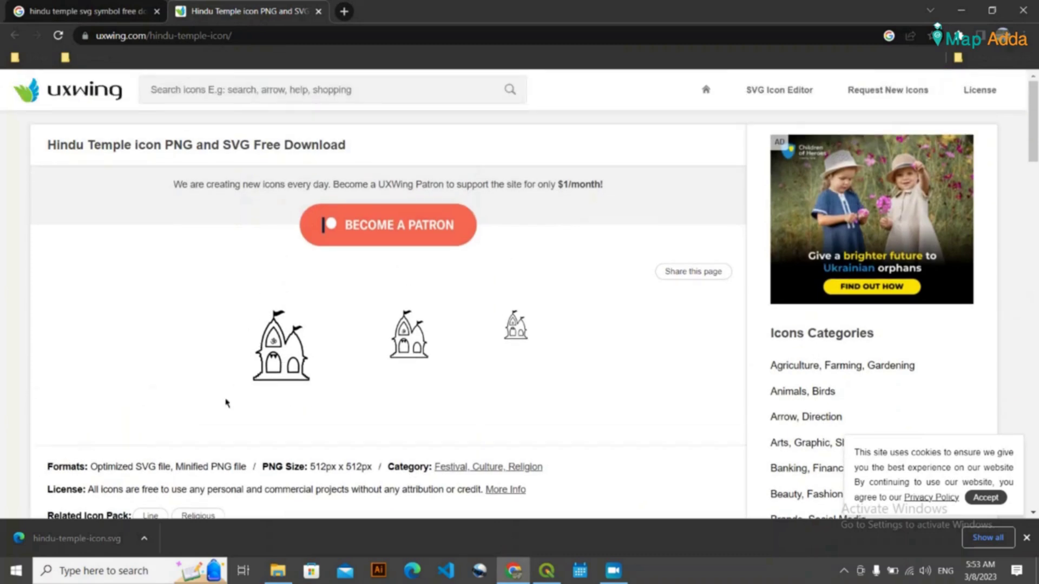
scroll(230, 418, down, 8)
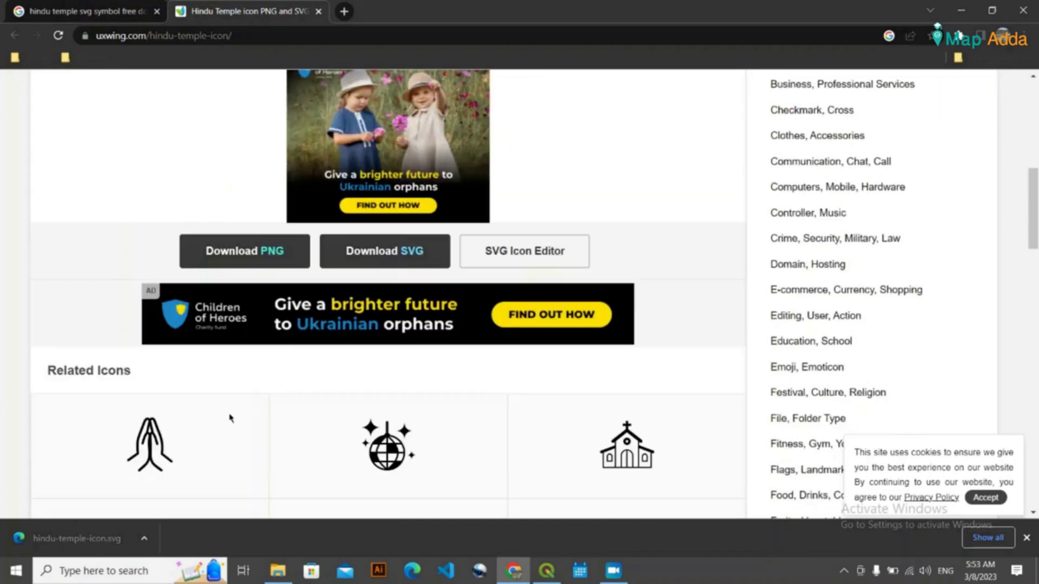
click(370, 201)
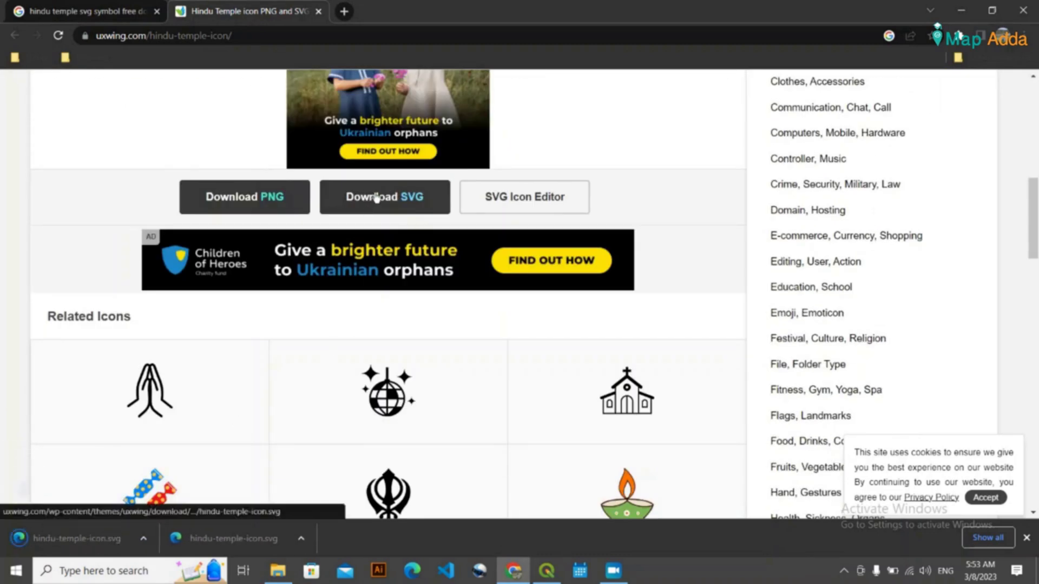
click(278, 571)
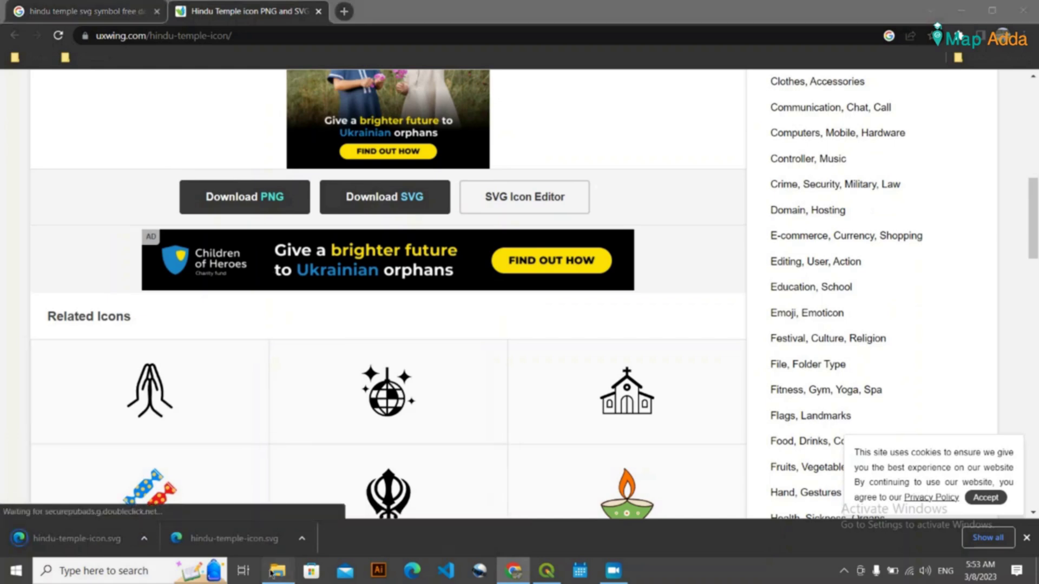
- Select hindu-temple-icon.svg, then browse C:\Program Files into the QGIS 3.22.10 folder
click(450, 226)
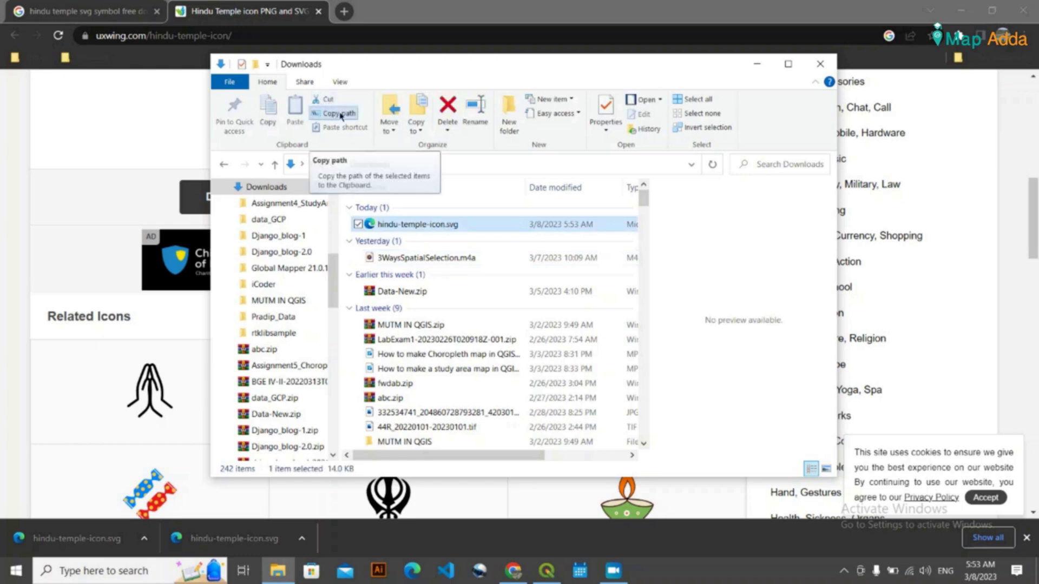
scroll(259, 282, down, 8)
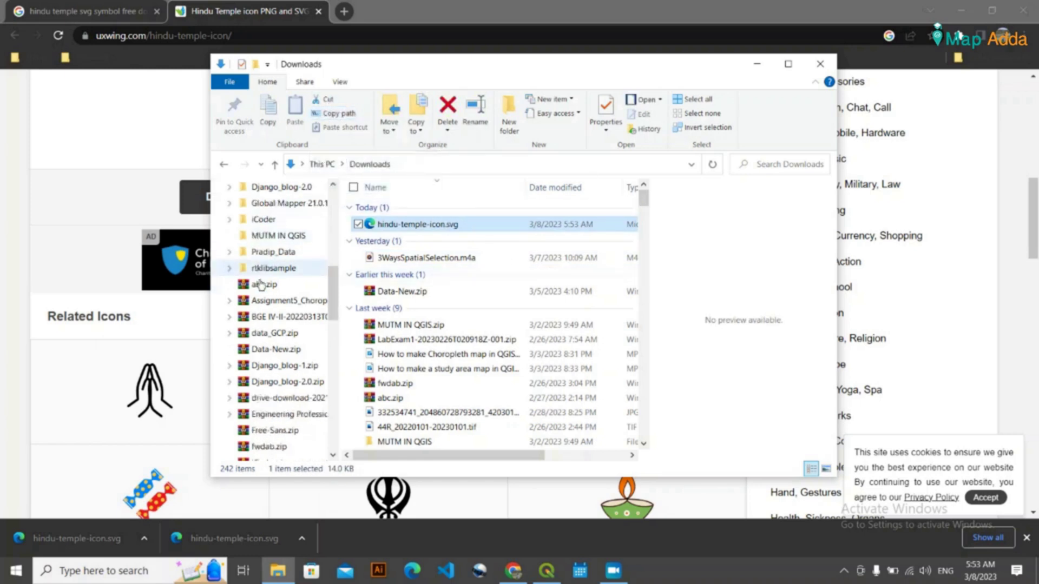
scroll(273, 301, down, 2)
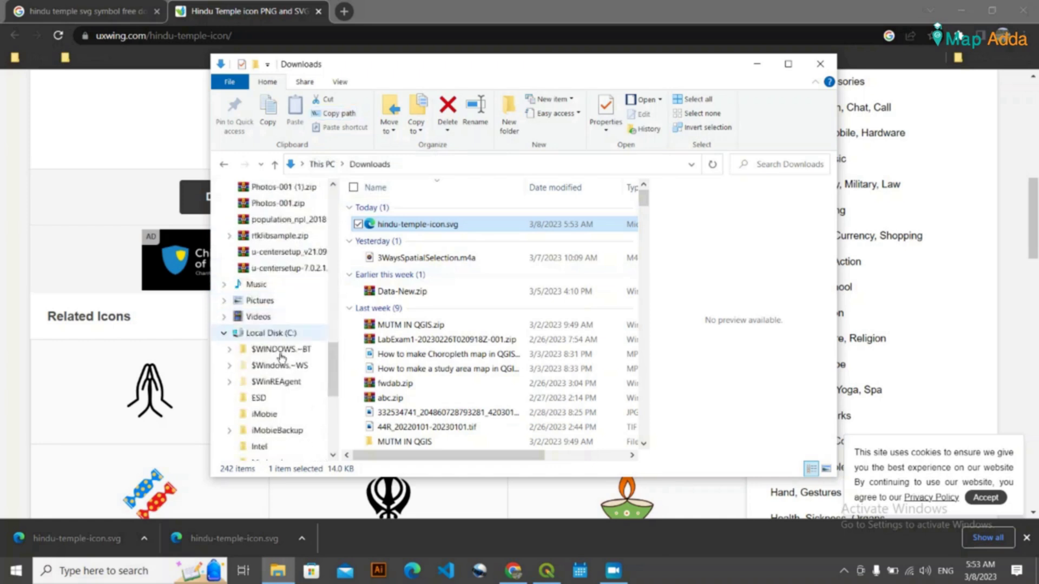
click(278, 334)
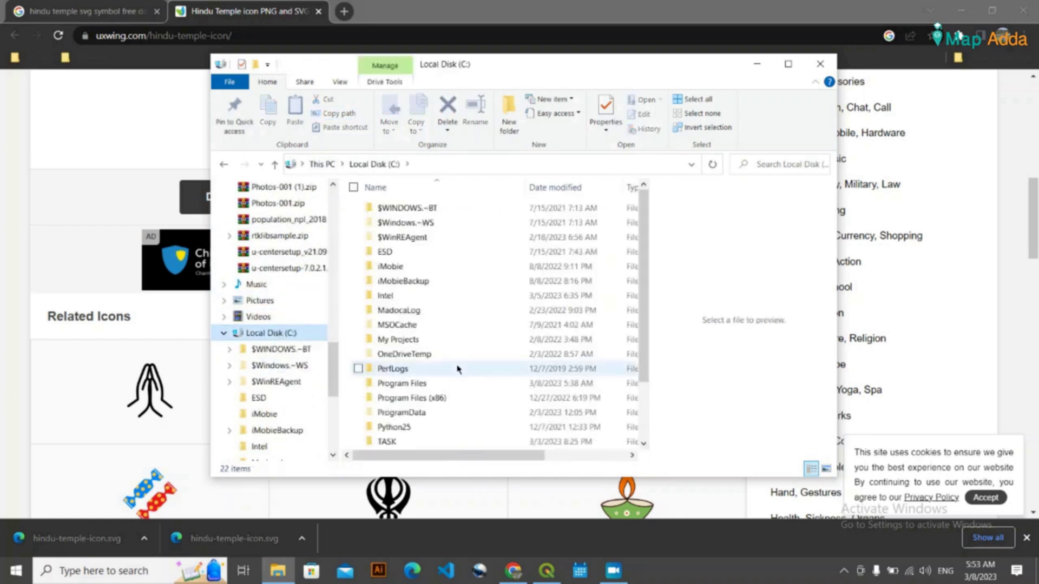
scroll(452, 369, down, 1)
click(438, 342)
double_click(438, 342)
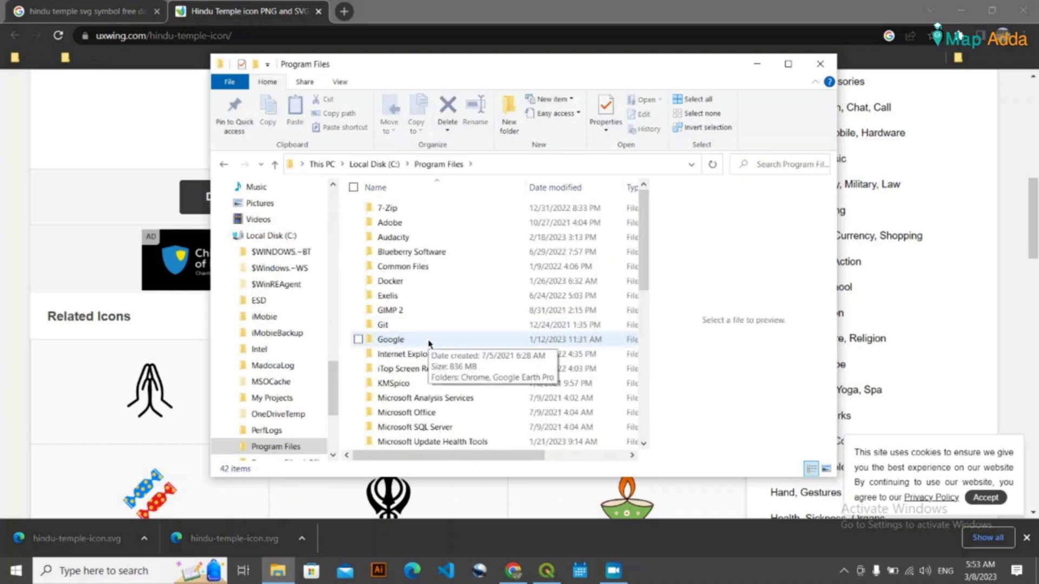
scroll(430, 345, down, 5)
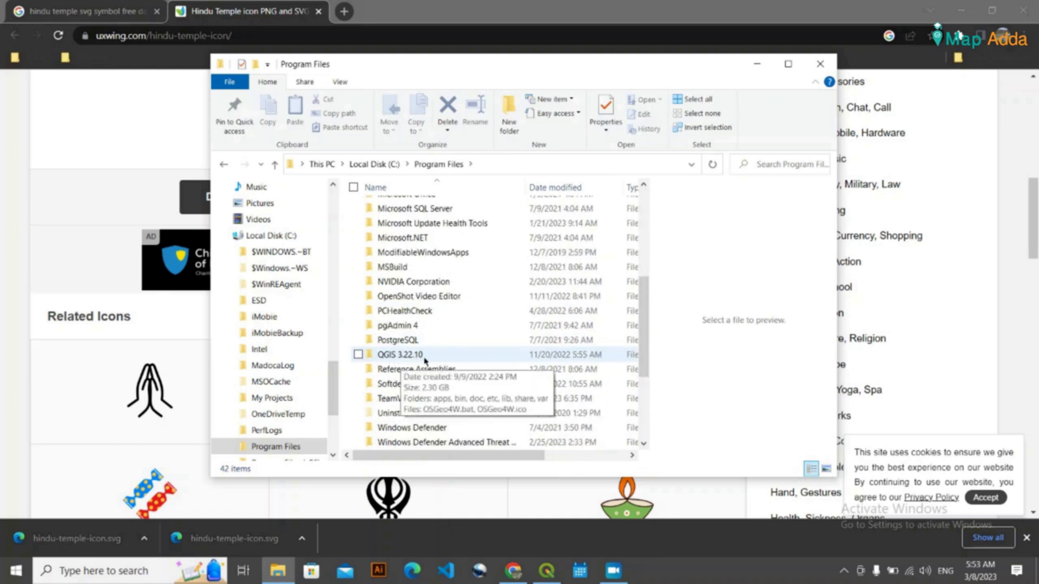
double_click(425, 359)
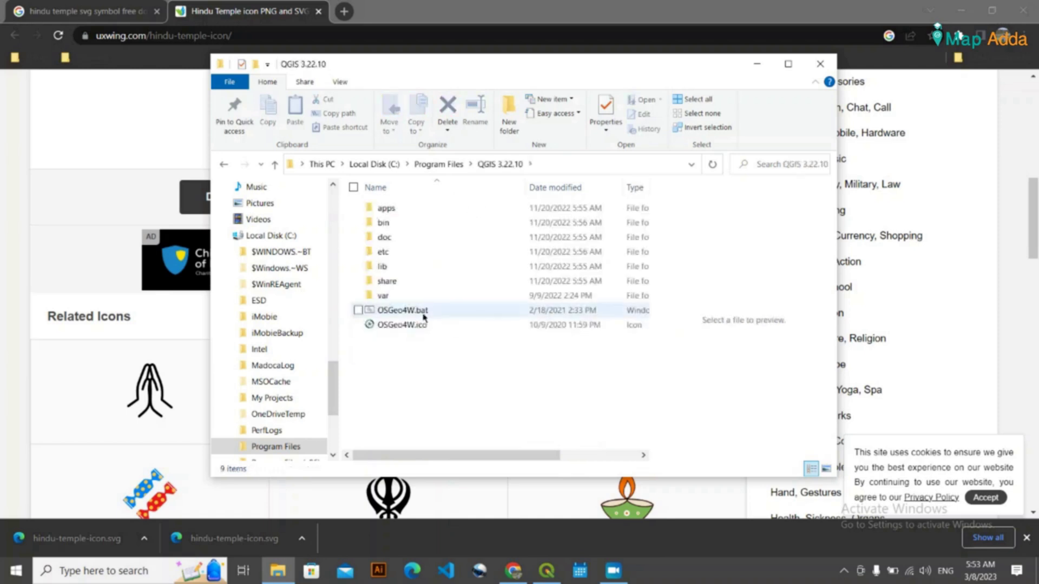
- Go through apps and qgis-ltr into the QGIS svg symbols folder
double_click(407, 213)
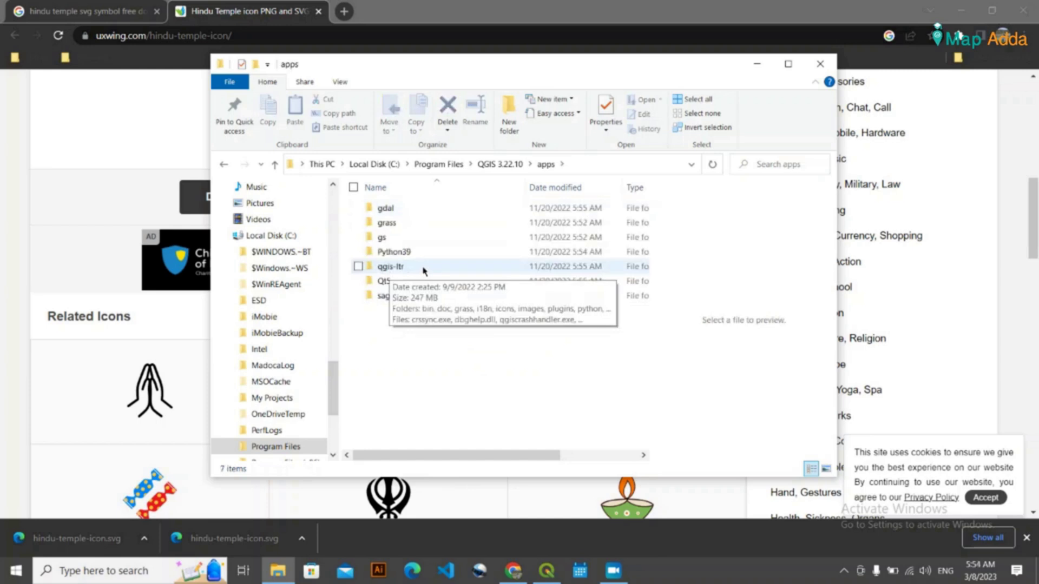
click(415, 269)
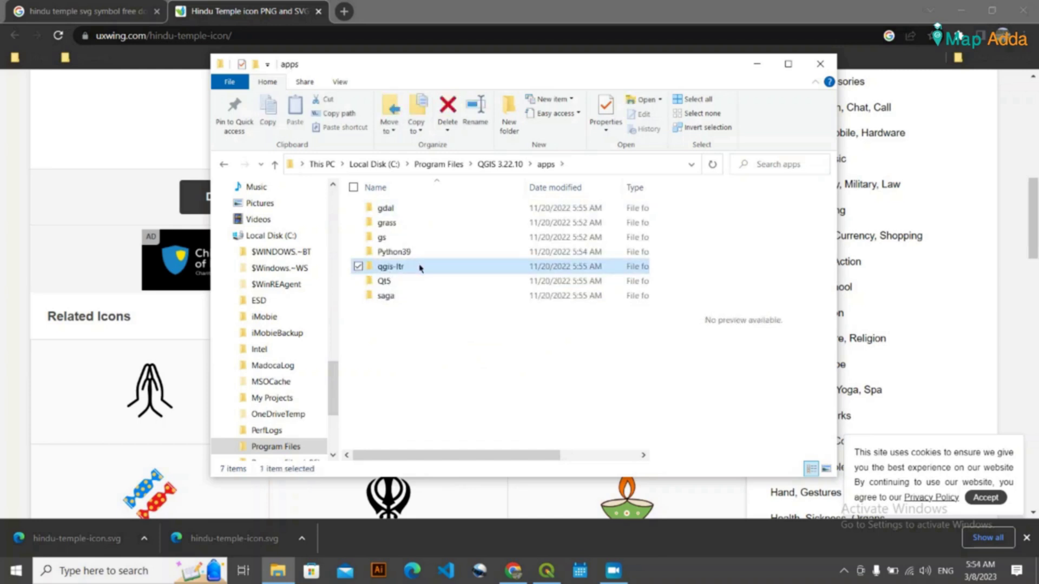
double_click(419, 269)
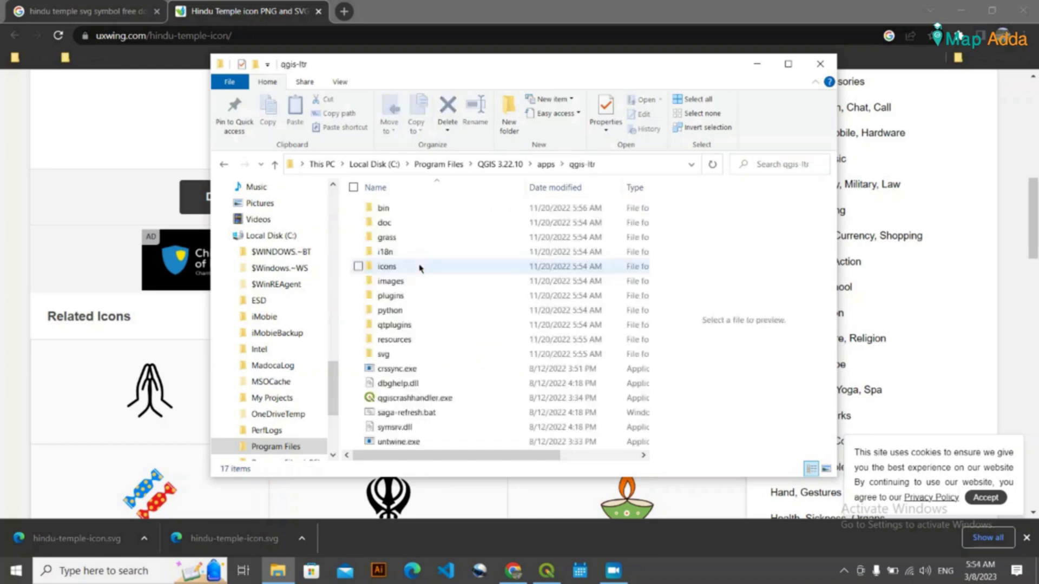
double_click(404, 355)
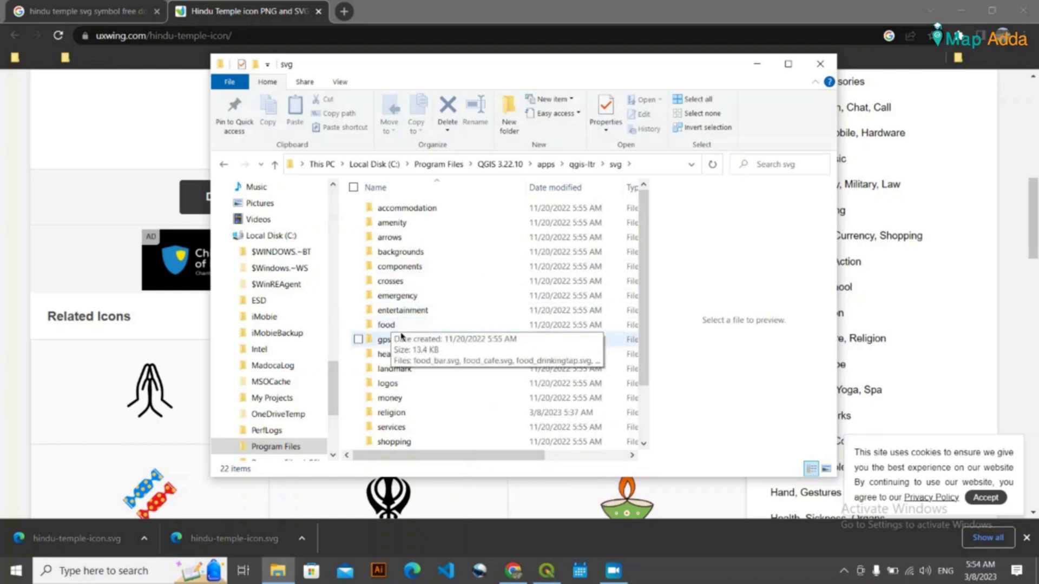
scroll(387, 351, down, 2)
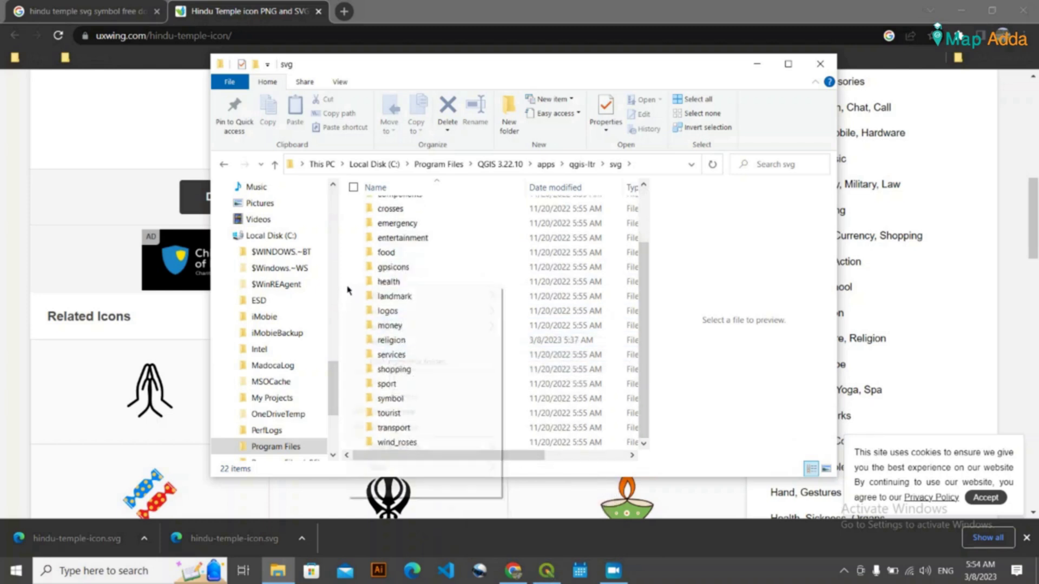
- Dismiss the svg folder's context menu without creating anything and enter the religion folder
right_click(350, 293)
mouse_move(426, 468)
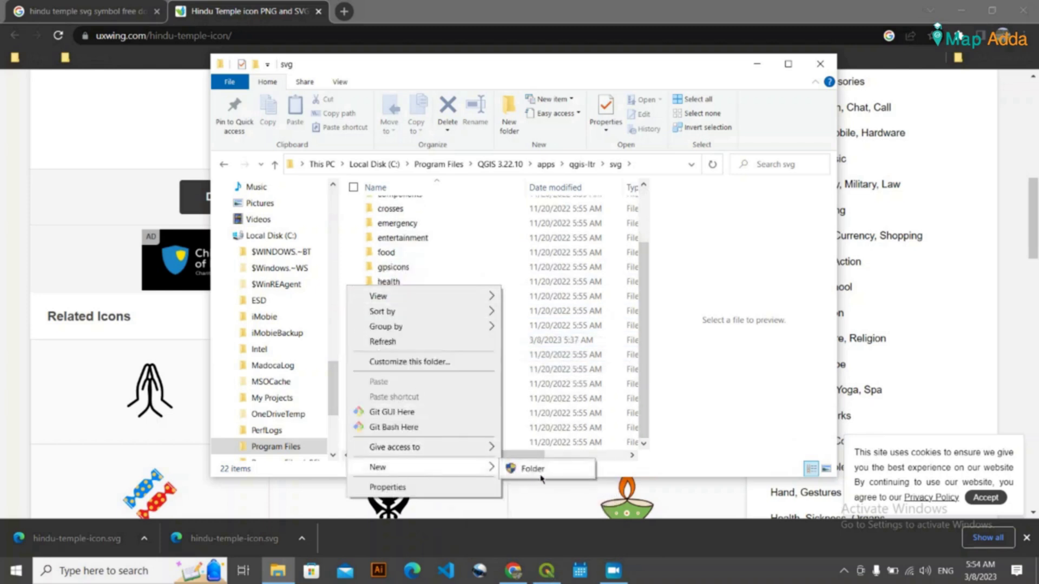
click(348, 236)
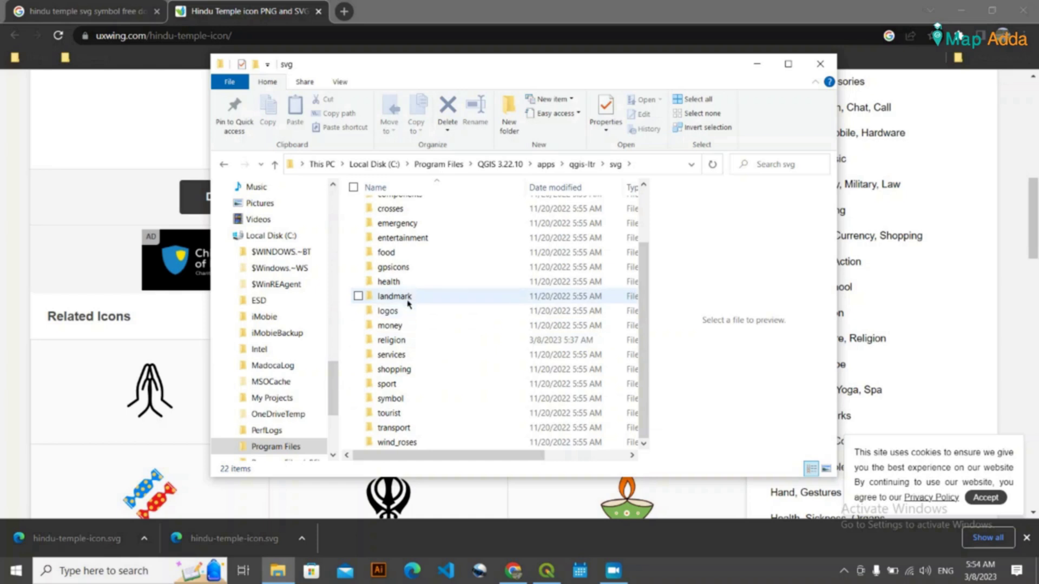
scroll(400, 278, up, 1)
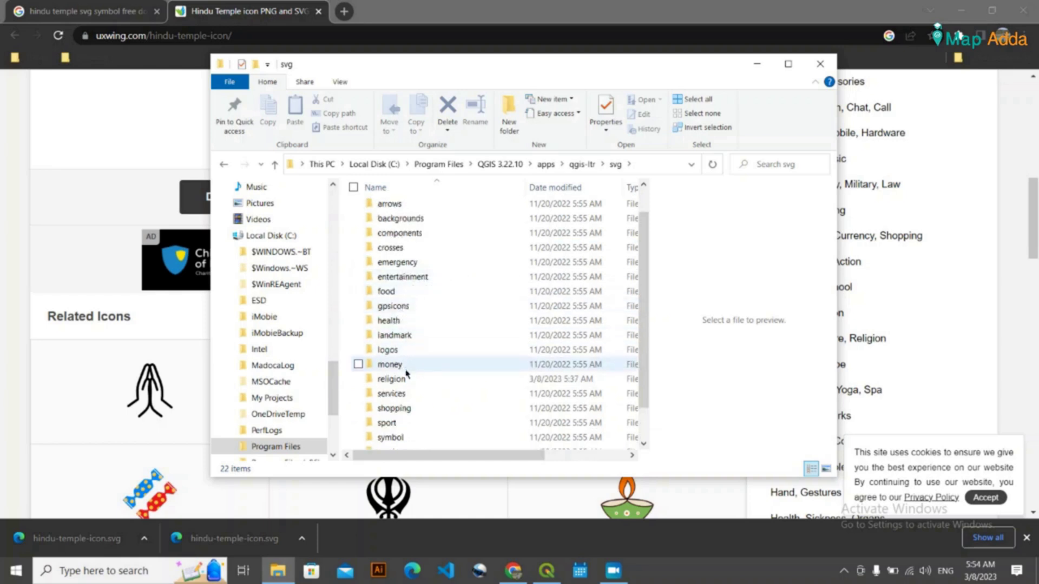
scroll(406, 374, down, 1)
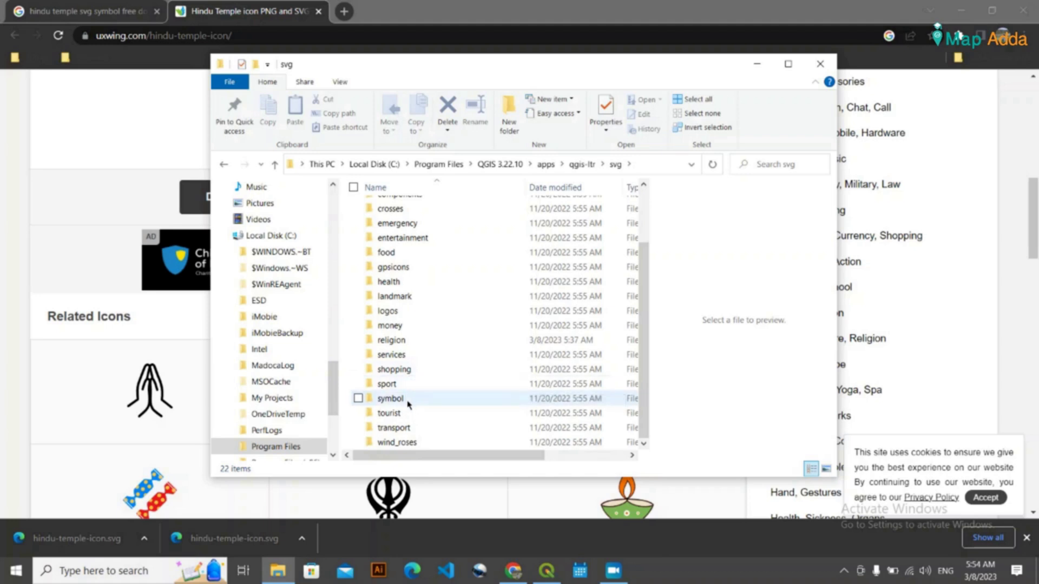
double_click(399, 339)
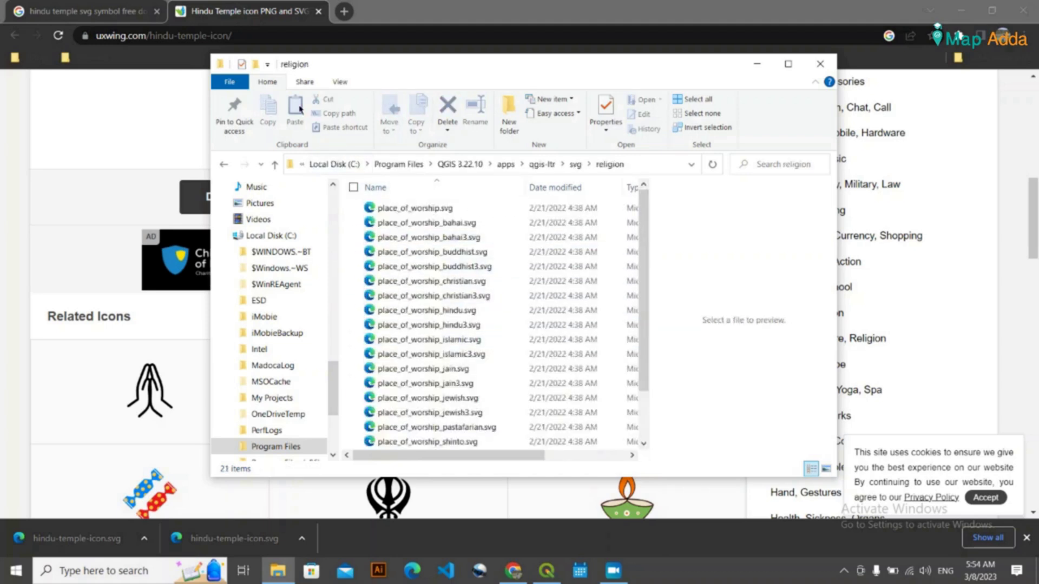
- Move hindu-temple-icon.svg from Downloads into the QGIS svg religion folder, allowing the access prompt
scroll(277, 308, up, 10)
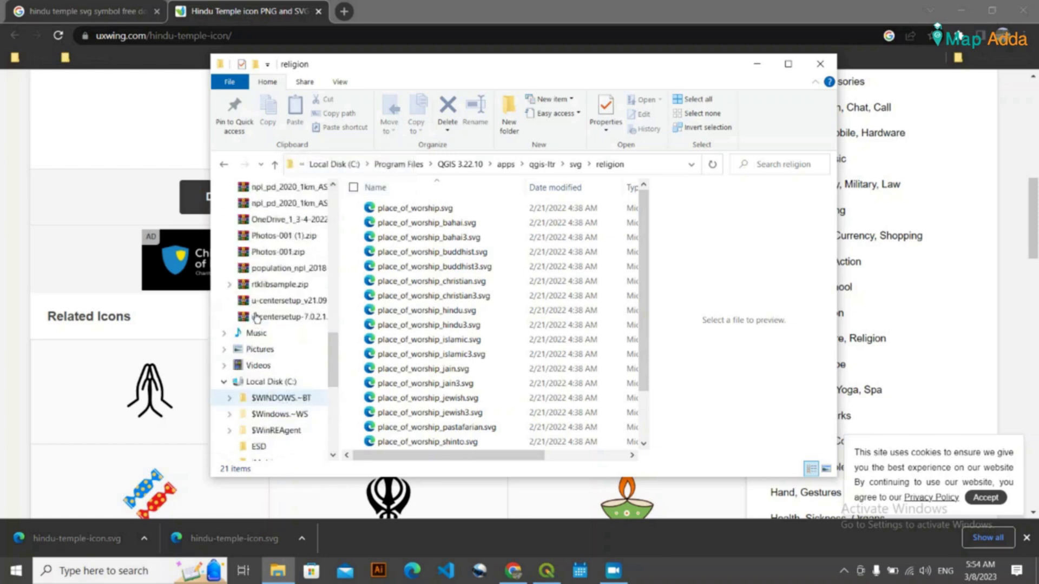
scroll(275, 292, up, 6)
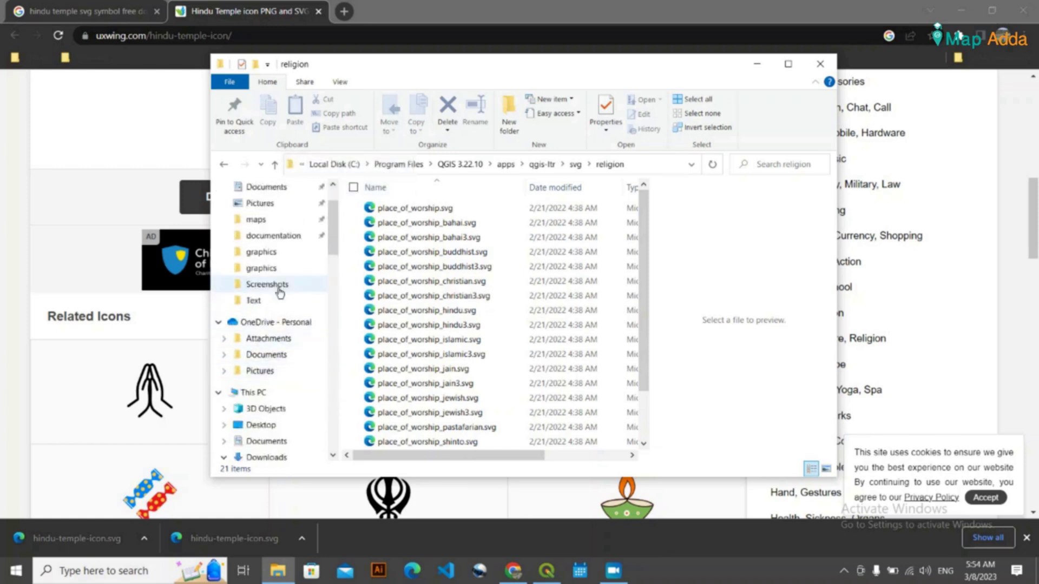
scroll(260, 271, up, 2)
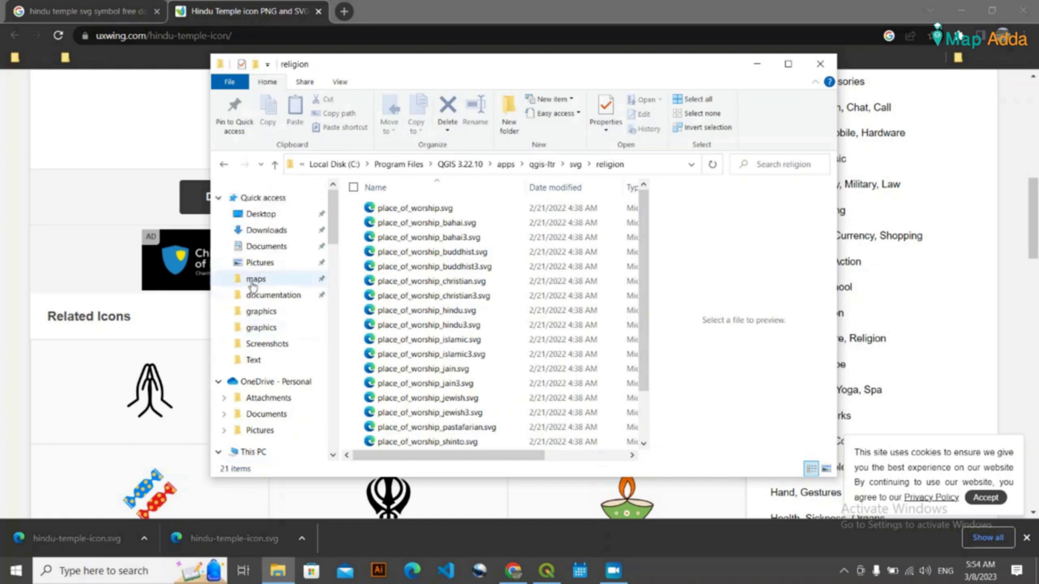
click(269, 230)
click(387, 226)
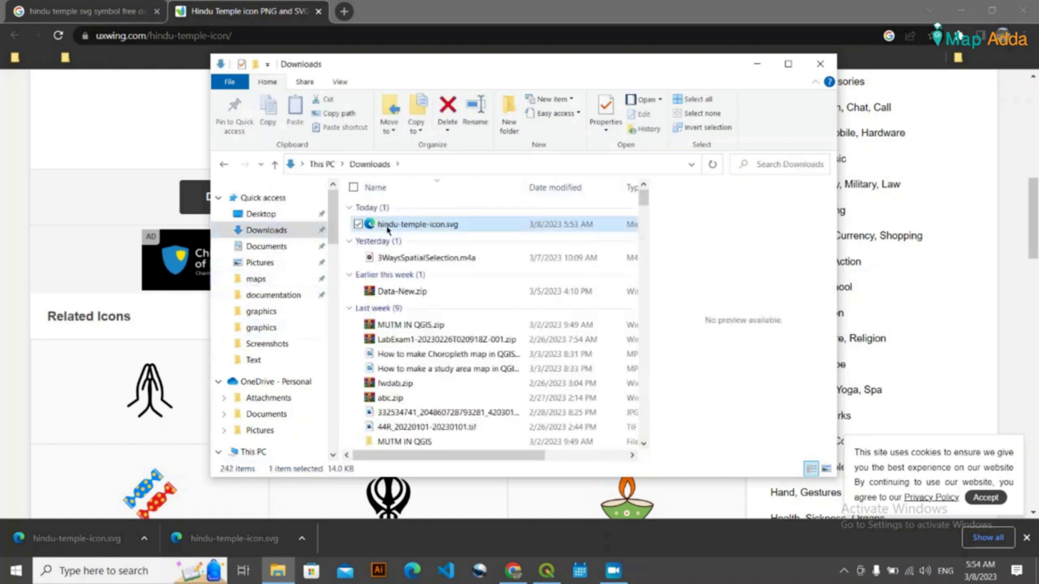
key(ctrl+c)
click(223, 165)
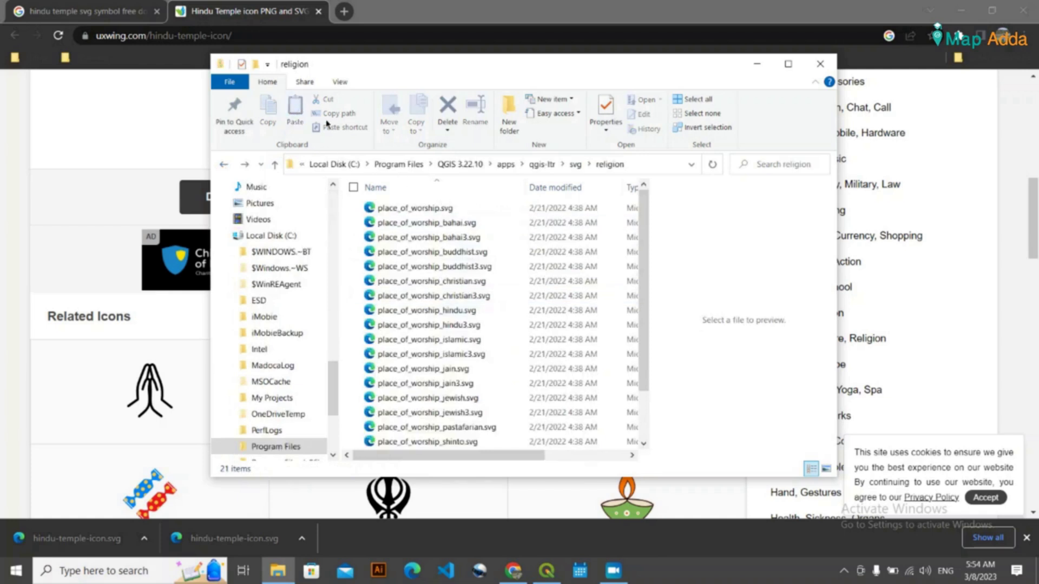
key(ctrl+v)
click(486, 226)
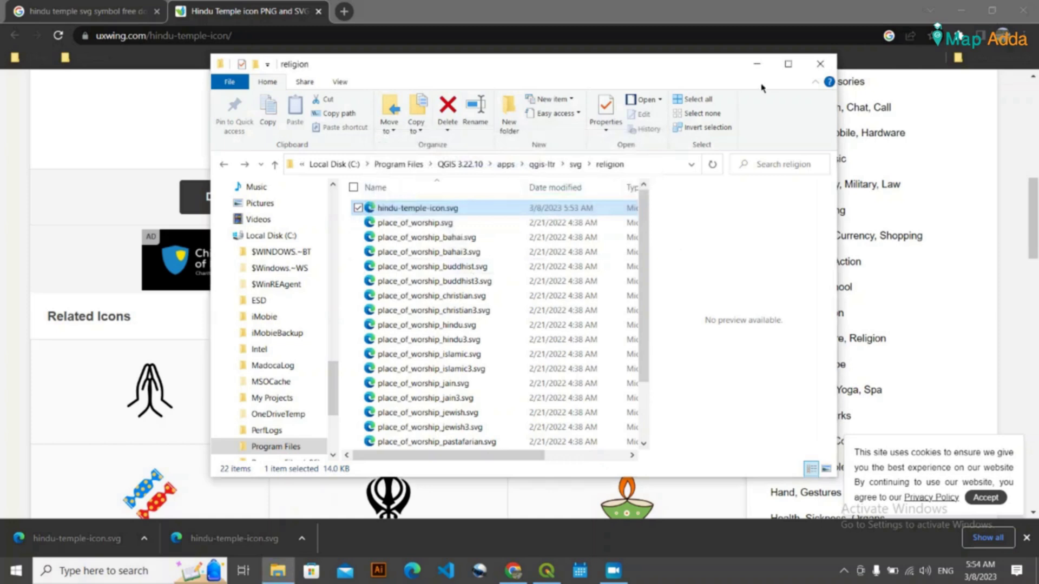
- Back in QGIS, set the temple rule's SVG marker to hindu-temple-icon.svg from the religion group
click(758, 65)
click(962, 10)
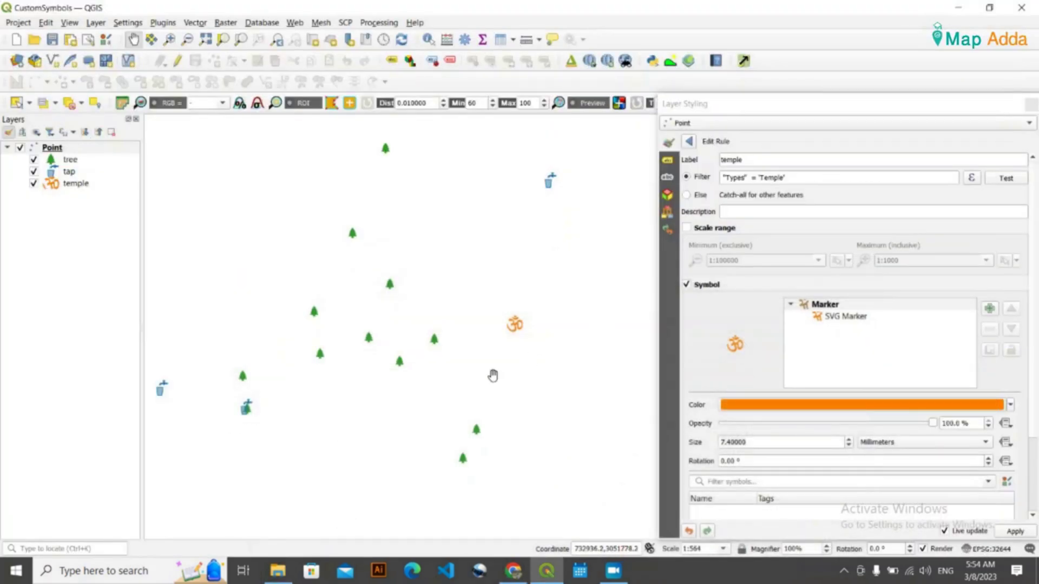
click(829, 318)
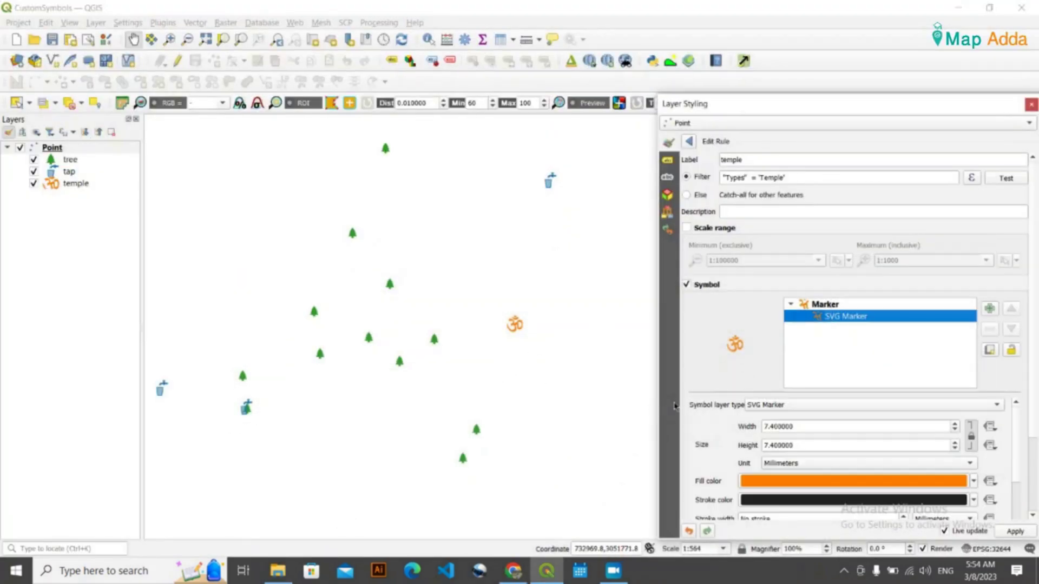
scroll(714, 467, down, 5)
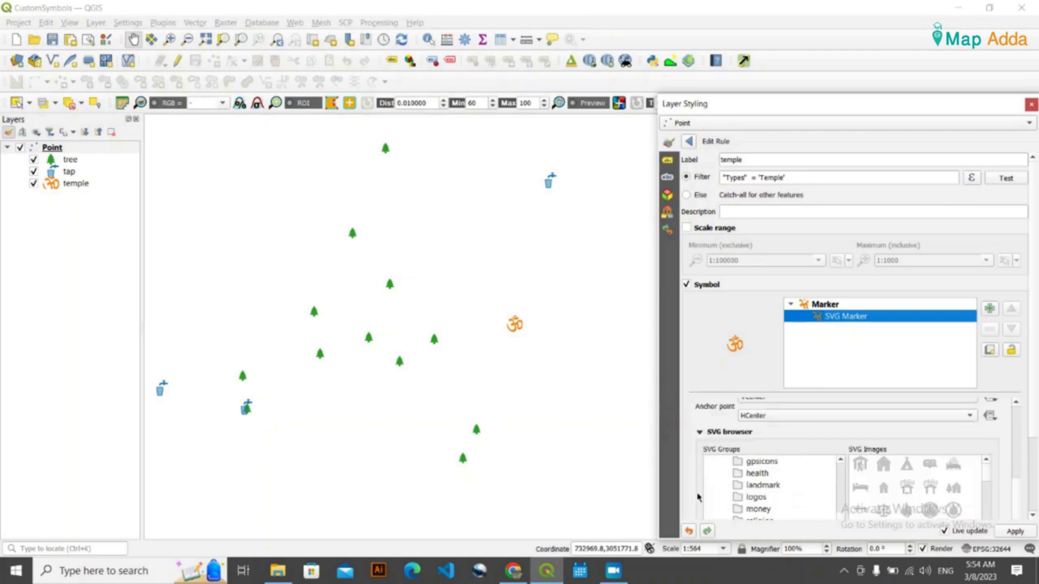
scroll(693, 495, down, 3)
click(760, 425)
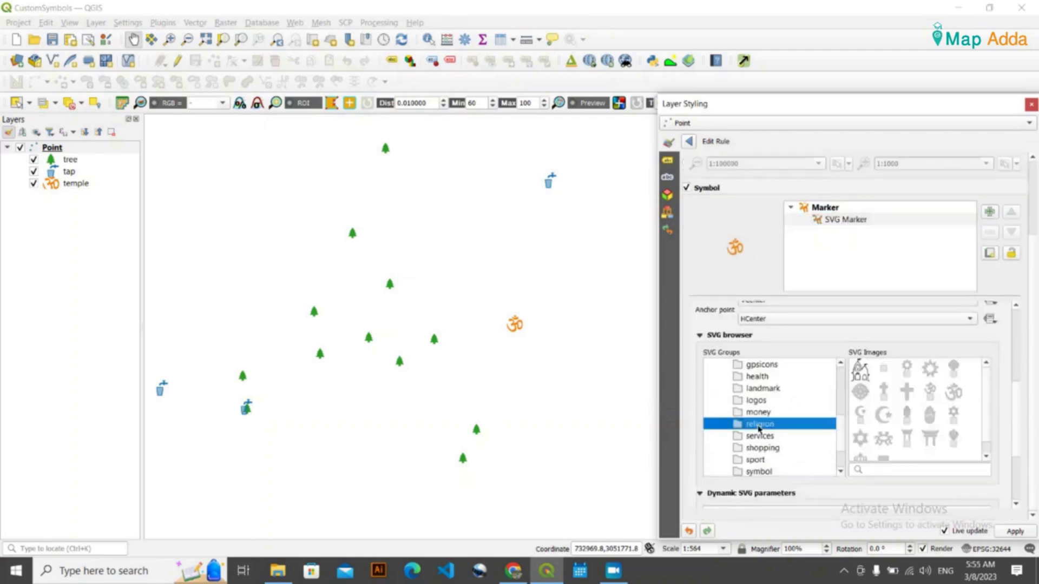
click(859, 371)
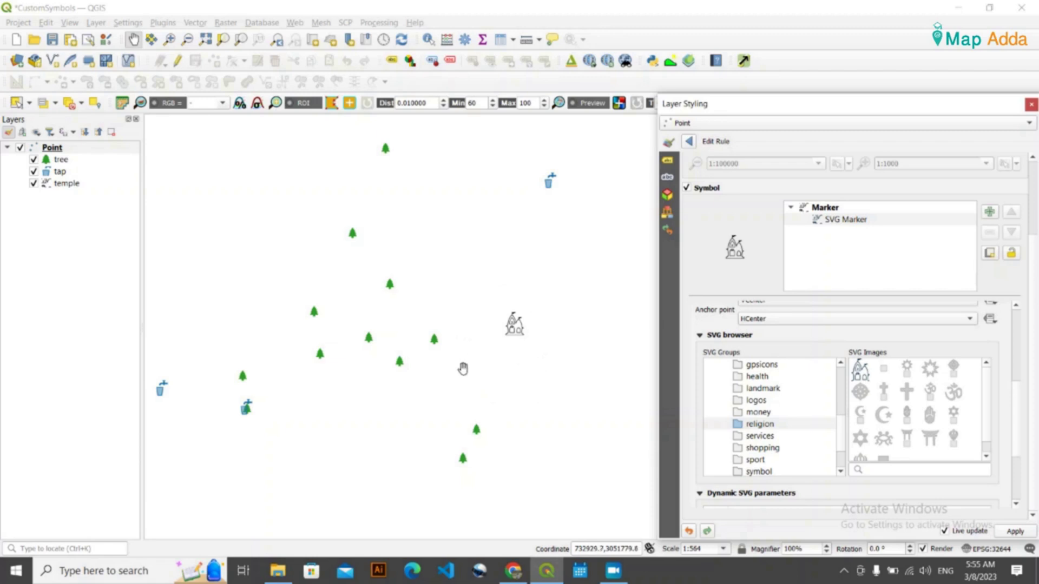
- Select the Marker row to show the temple symbol's 7.4 mm size, opacity and colour
scroll(733, 340, up, 5)
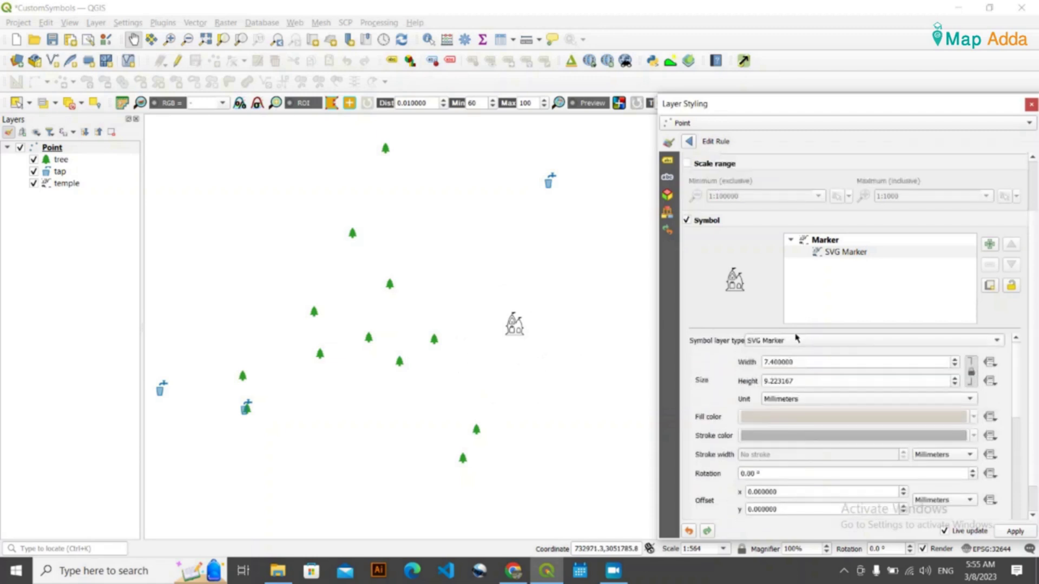
click(826, 245)
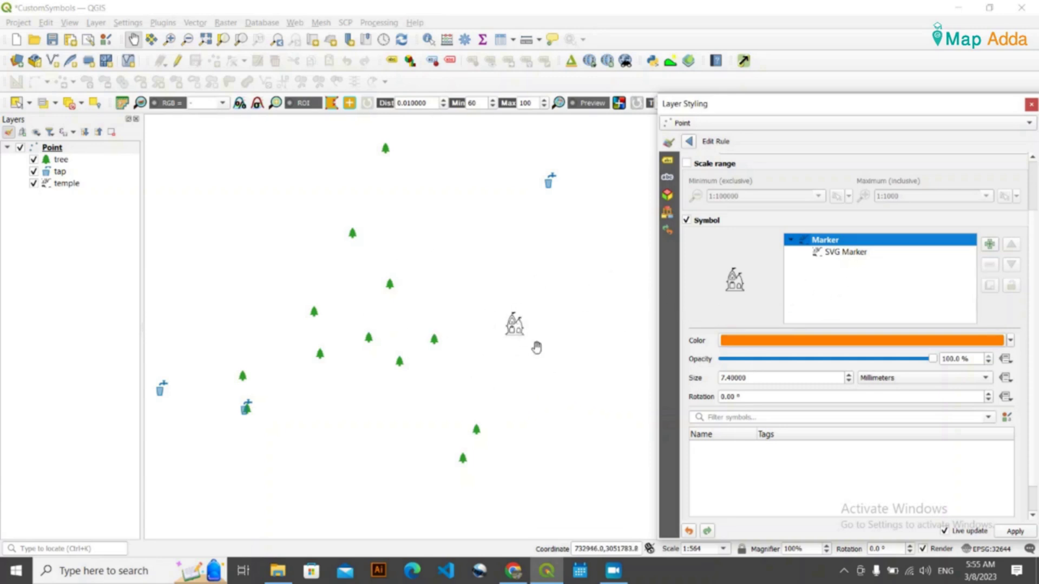
- Pan the map to frame the temple points, then save the CustomSymbols project
drag(502, 355, 521, 354)
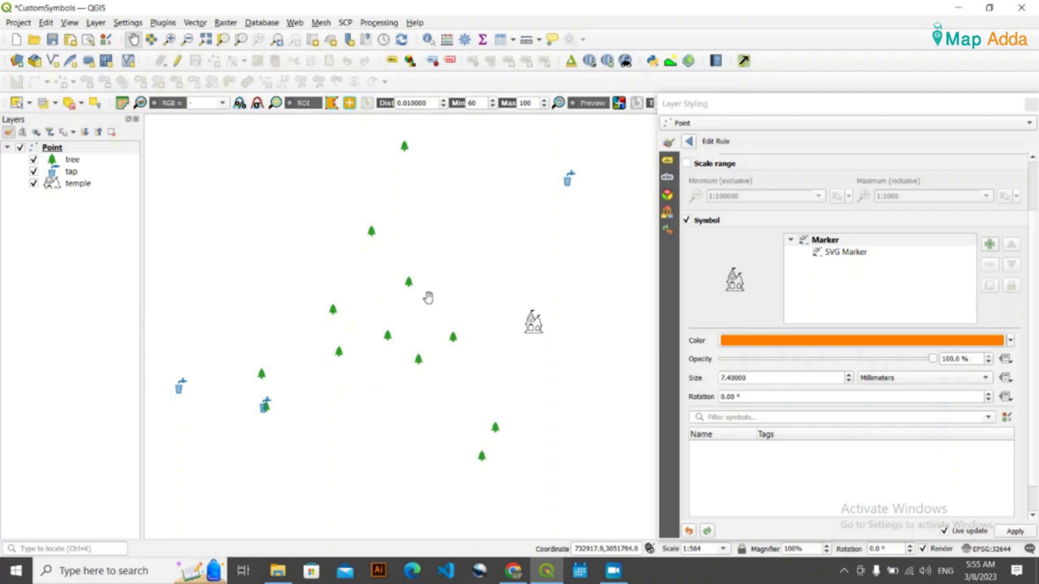
drag(429, 298, 462, 298)
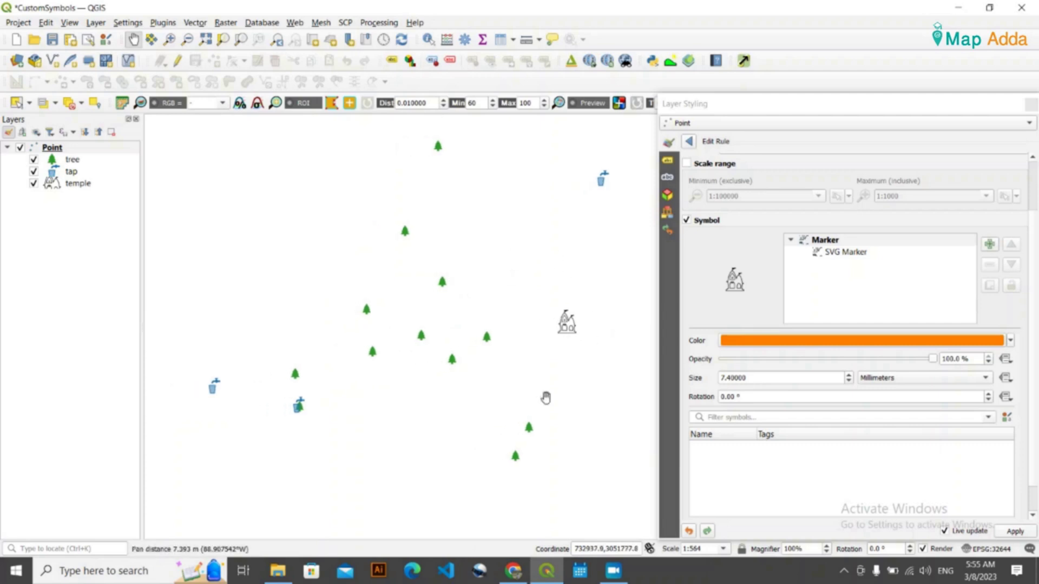
drag(358, 343, 361, 345)
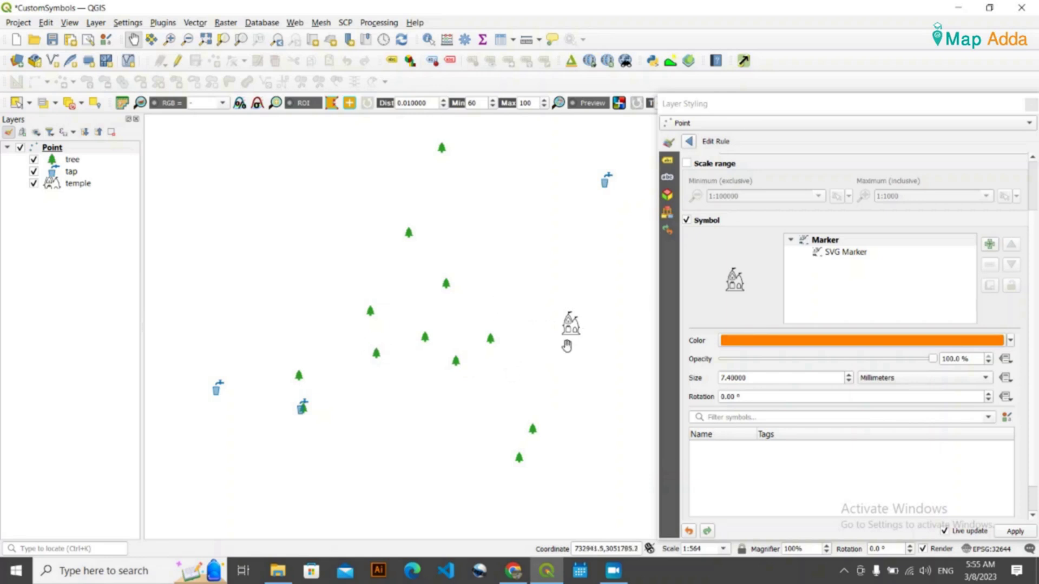
mouse_move(482, 355)
mouse_down()
mouse_move(467, 352)
mouse_move(485, 351)
mouse_up()
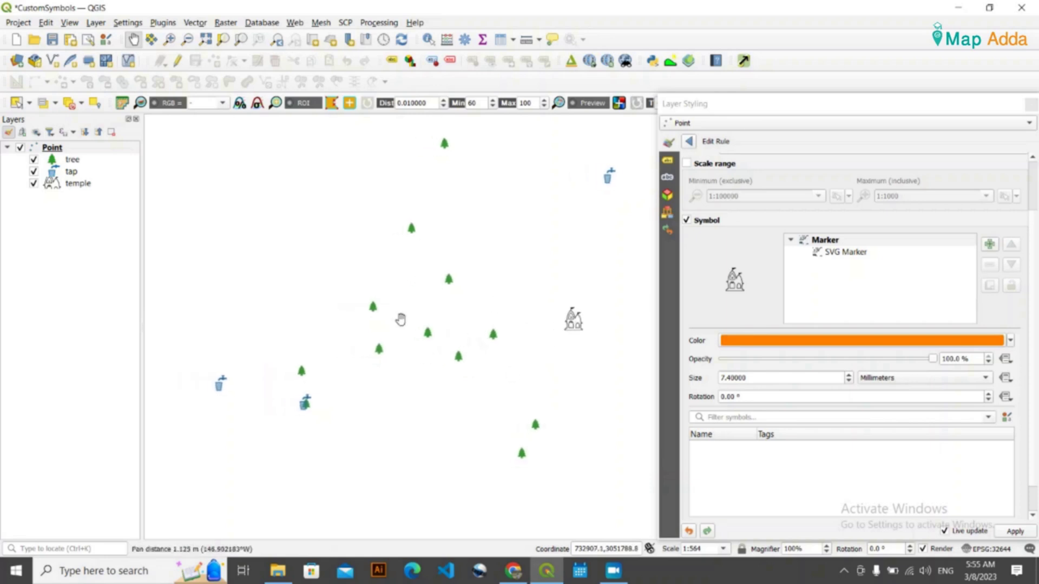
drag(355, 322, 325, 355)
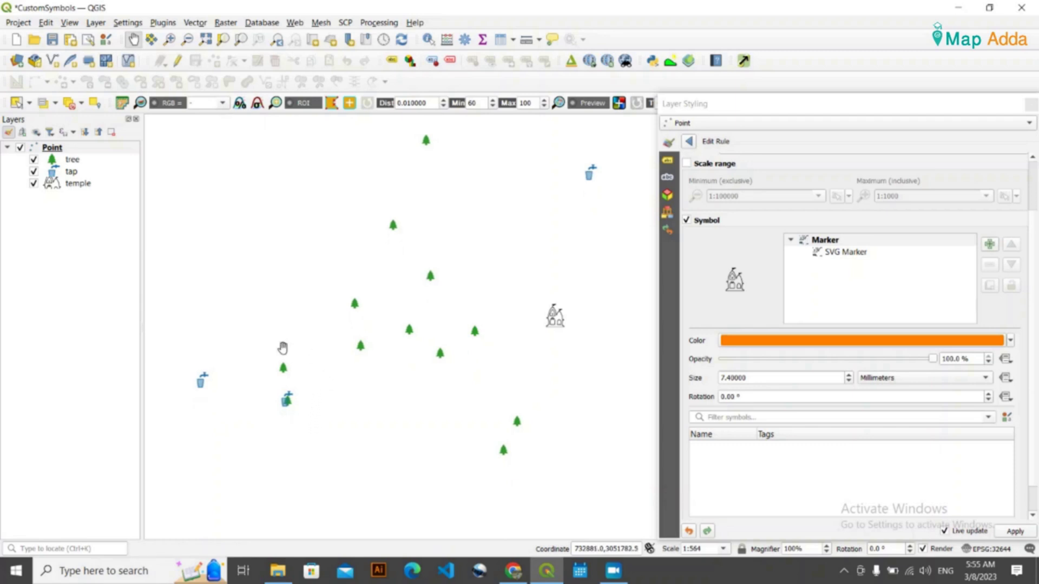
click(47, 234)
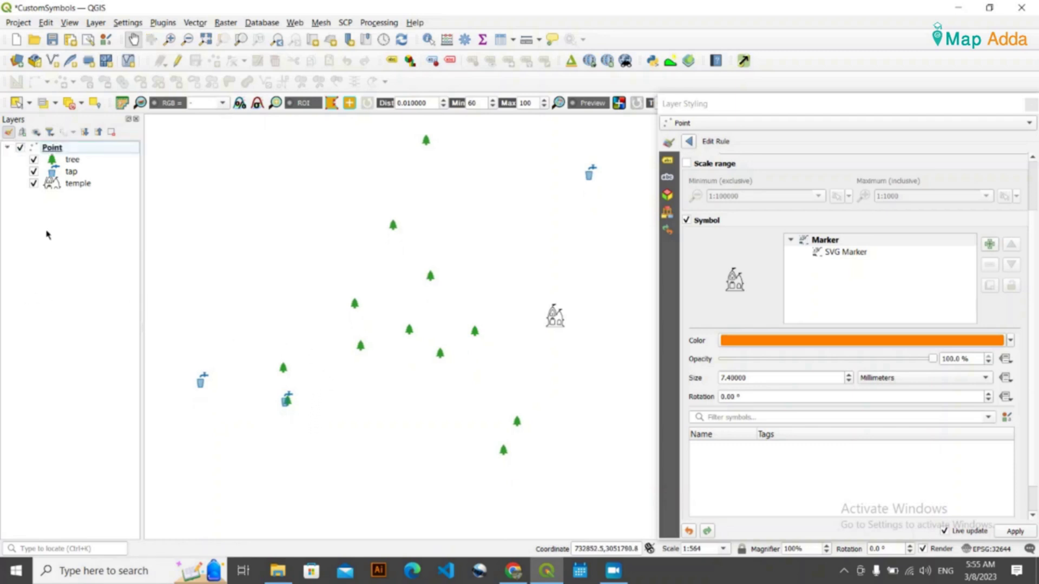
click(48, 43)
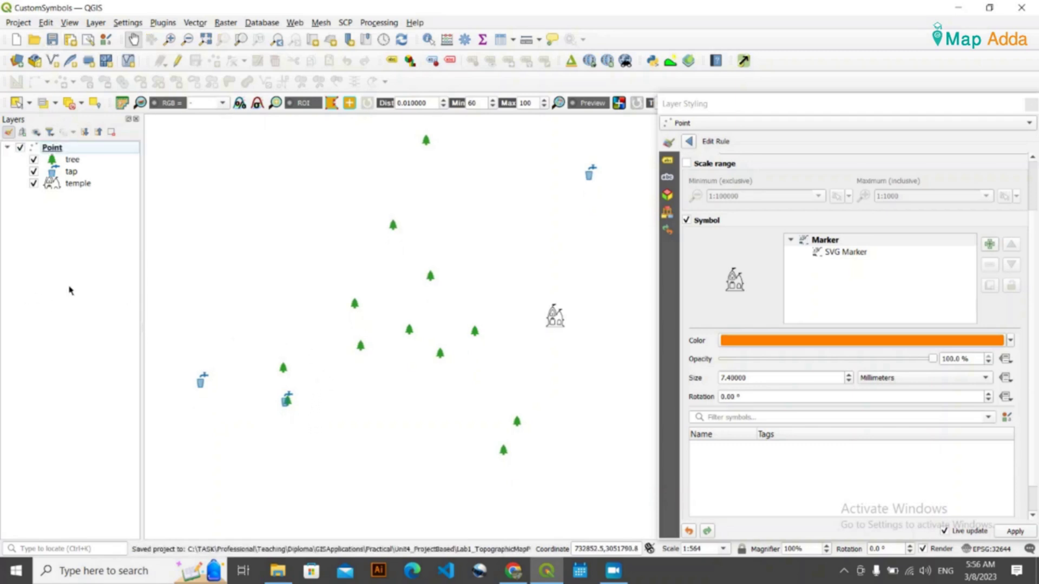